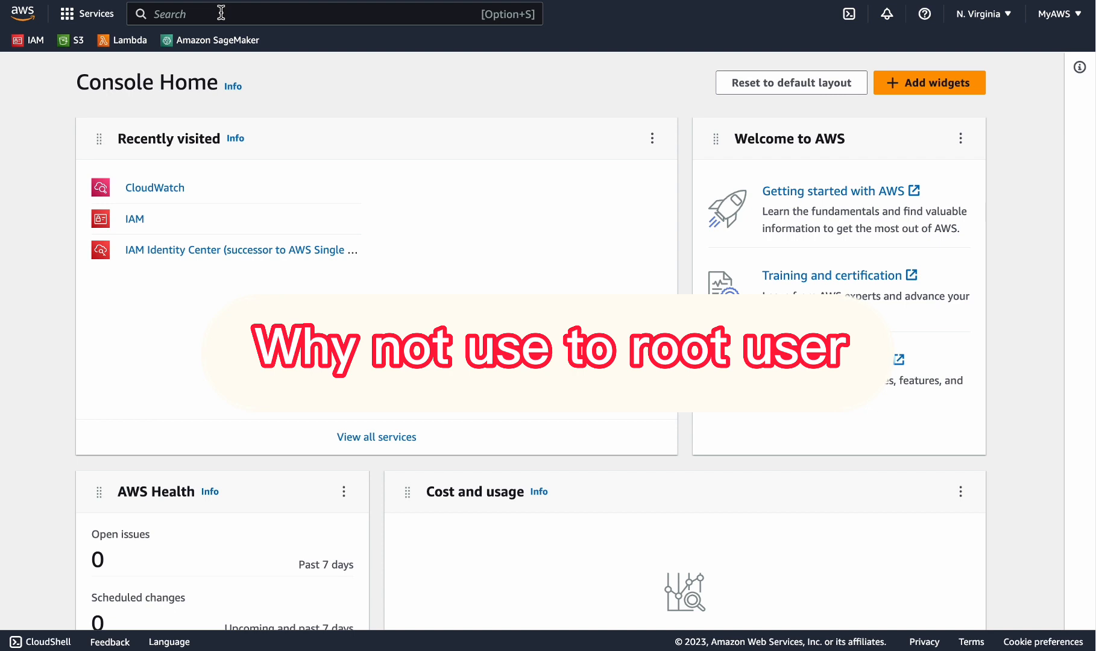
Search for 'iam', open the IAM service and start adding a new user
click(220, 13)
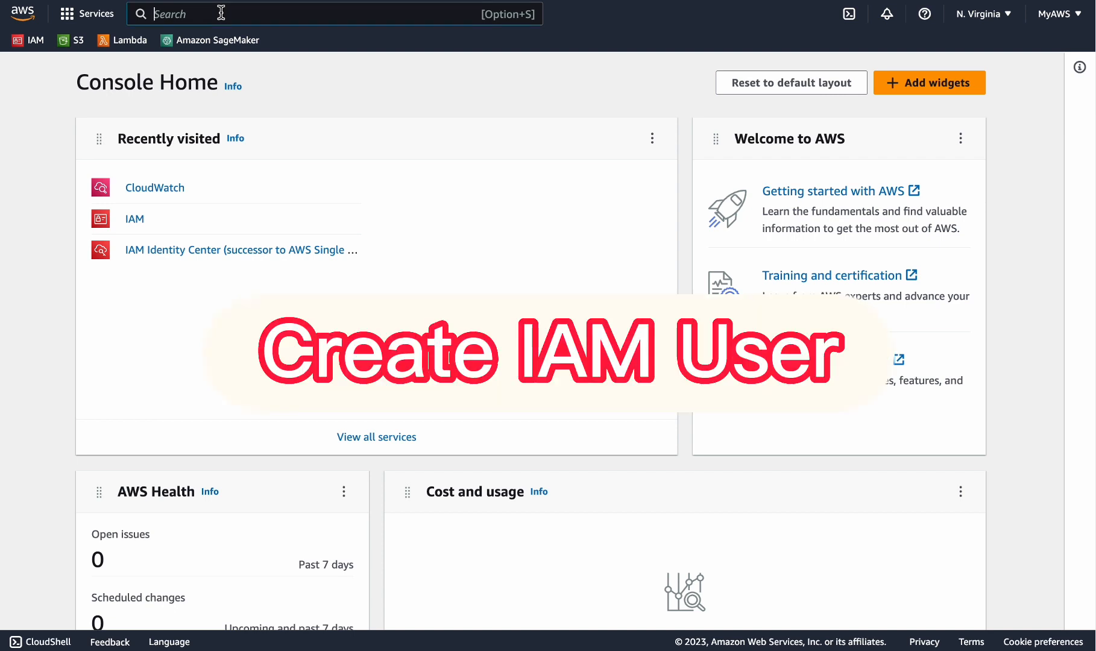
text(iam)
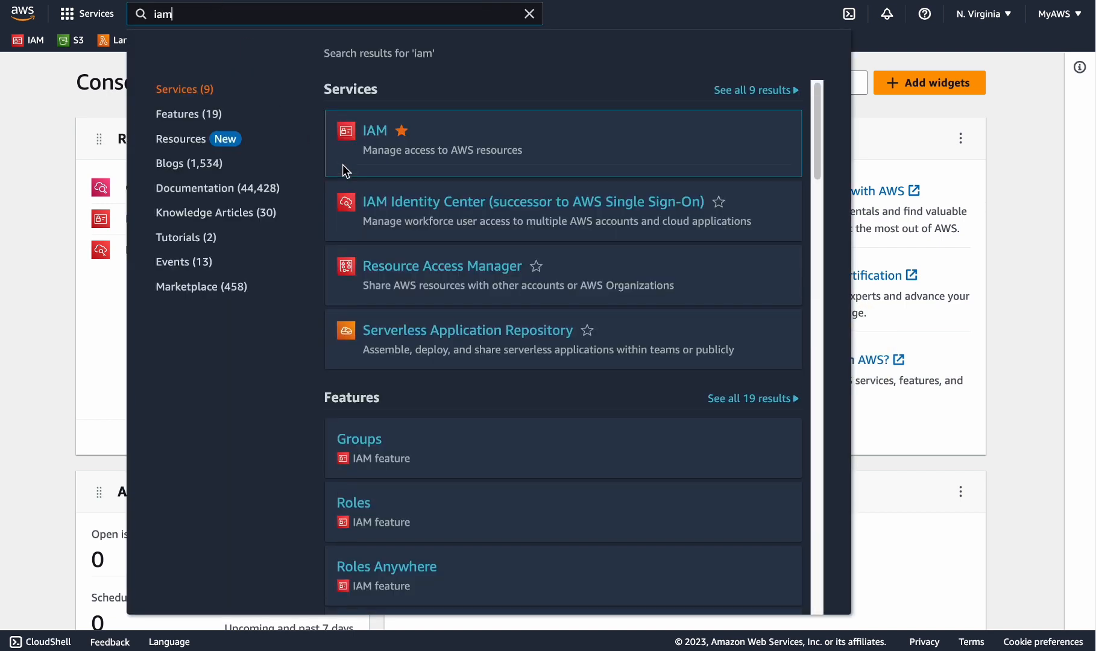
click(374, 134)
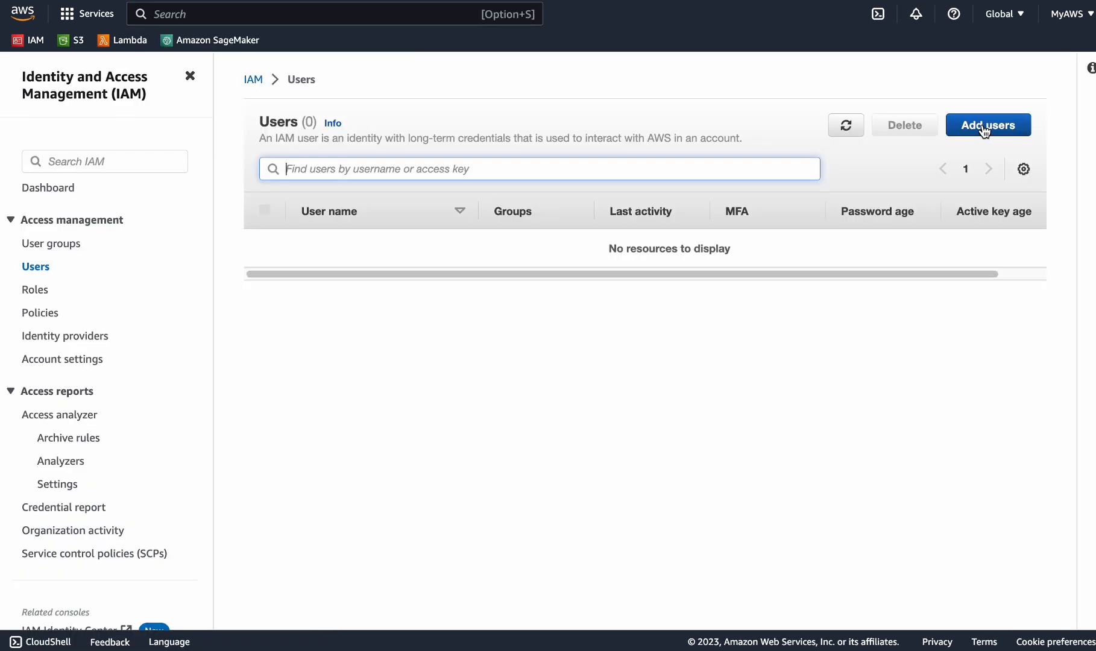
click(984, 128)
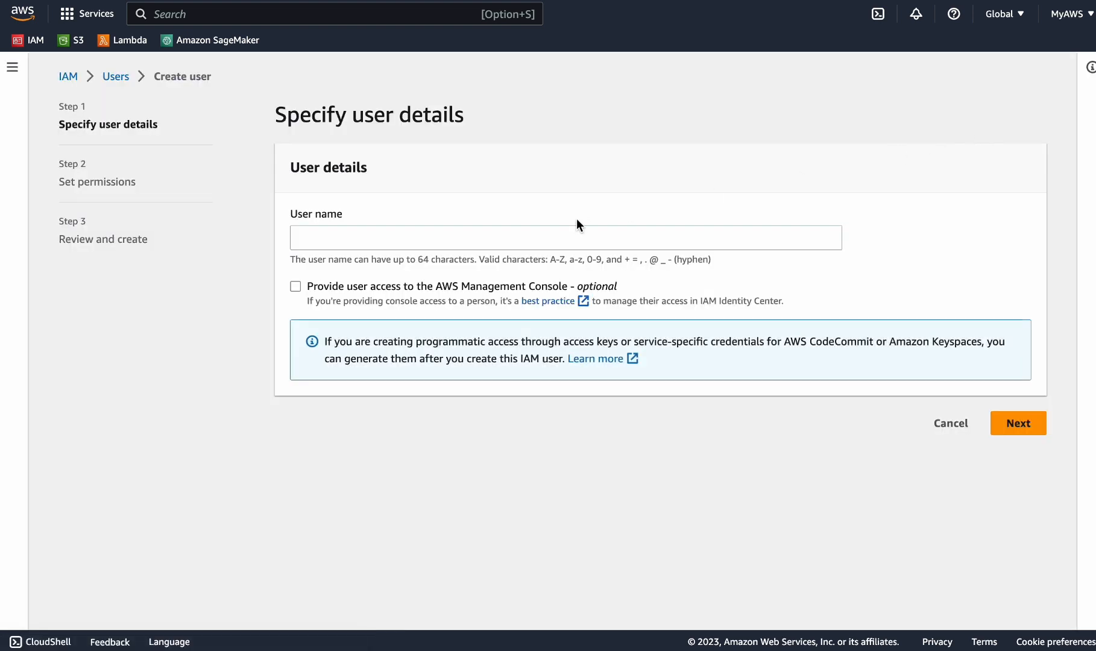
Name the user 'admin' and give it console access as a plain IAM user
click(368, 236)
text(admin)
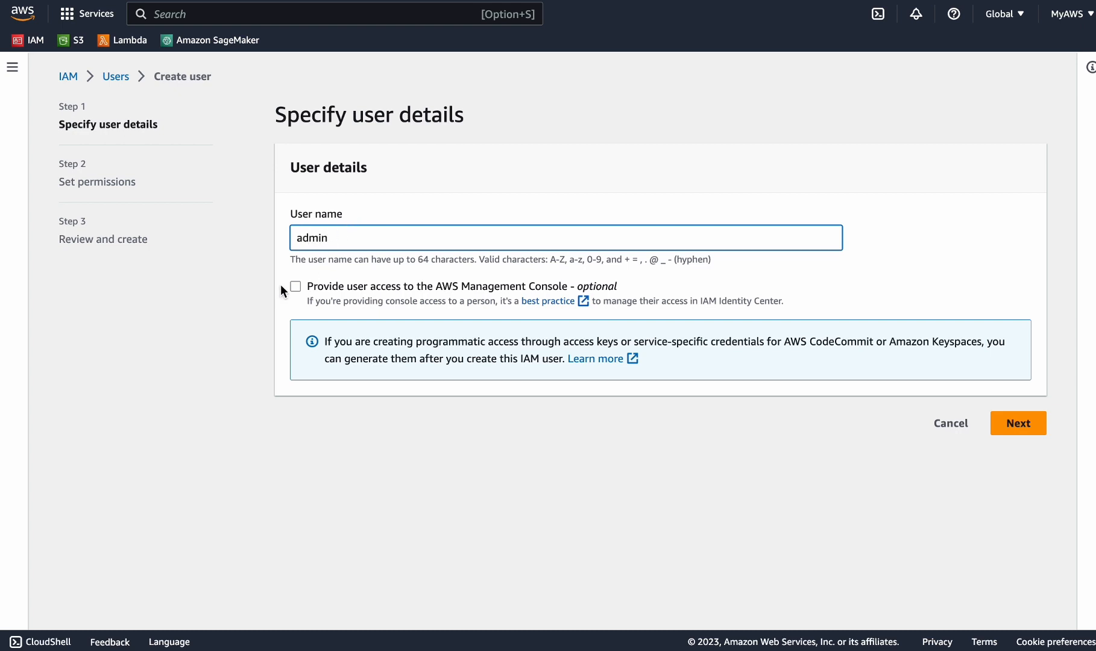
click(296, 287)
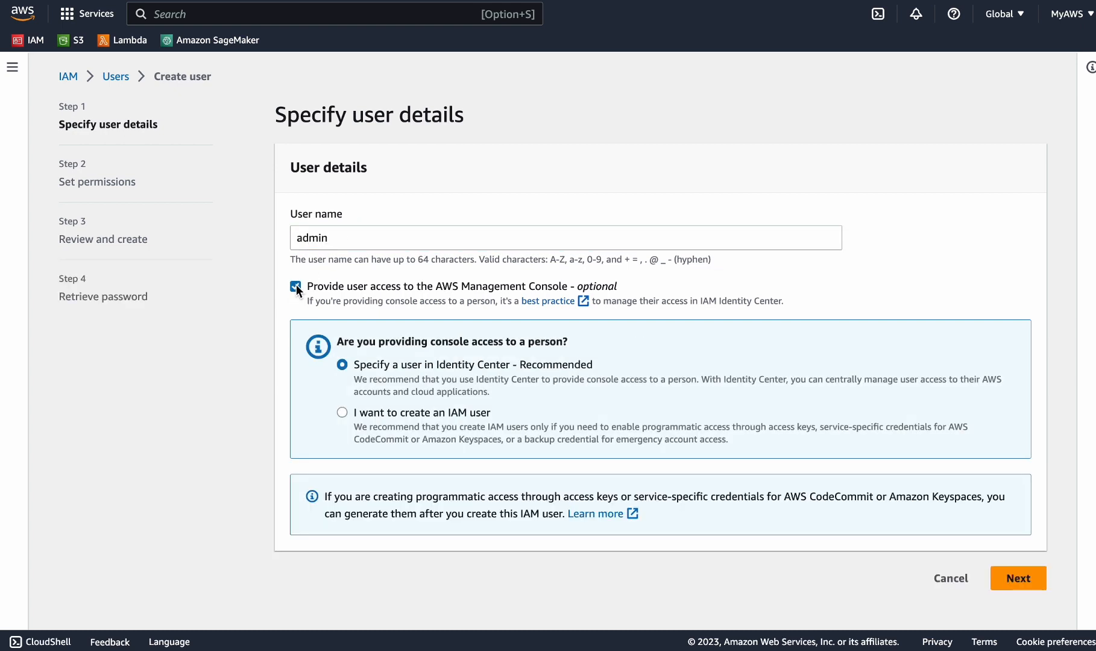
click(342, 413)
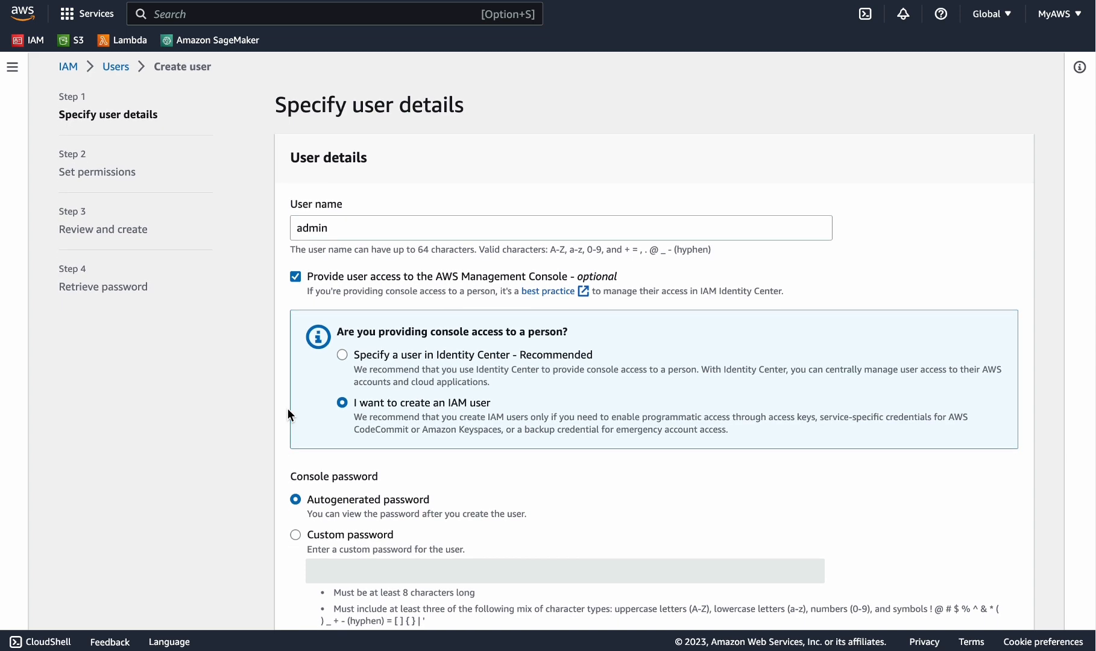
Choose a custom console password and enter it
scroll(289, 414, down, 2)
scroll(290, 407, down, 2)
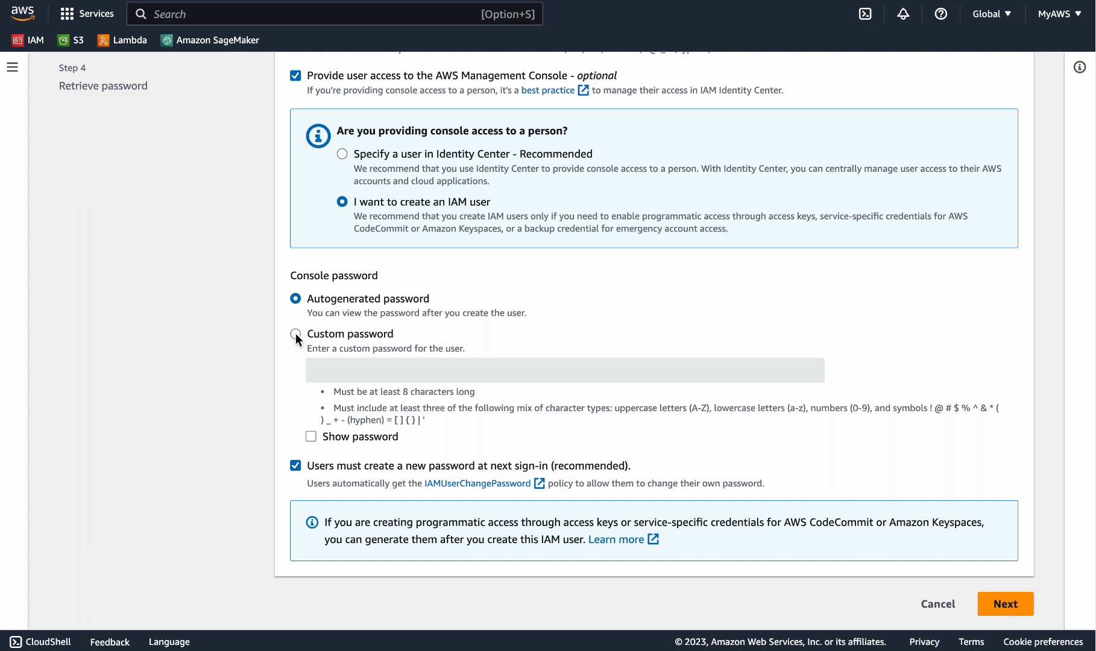
click(295, 333)
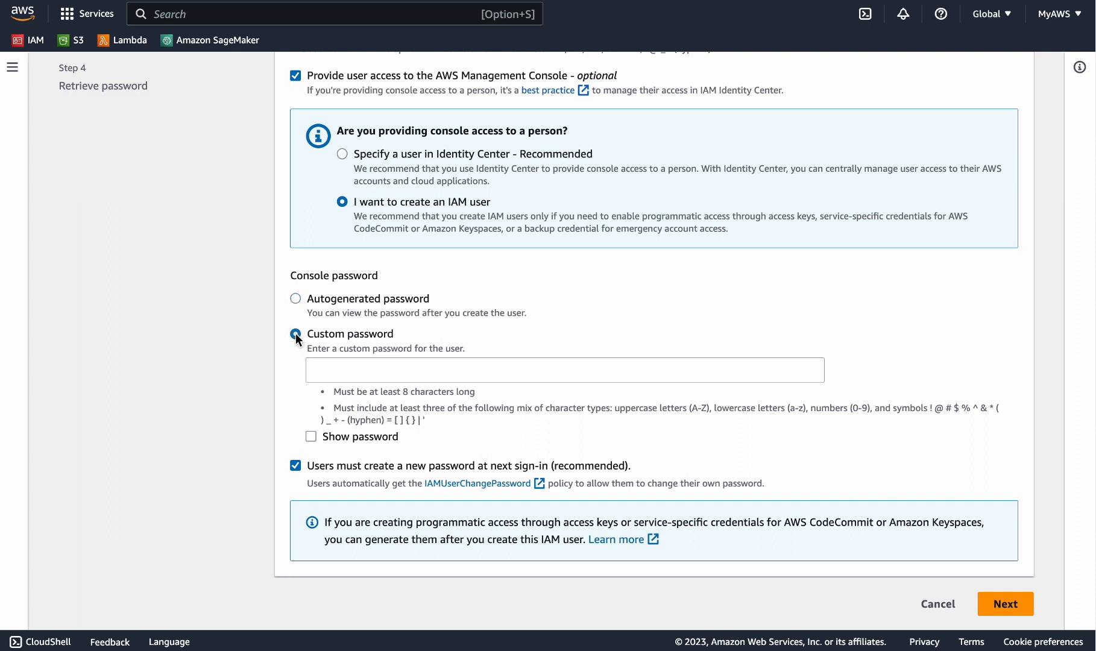
click(347, 377)
text(•••••••)
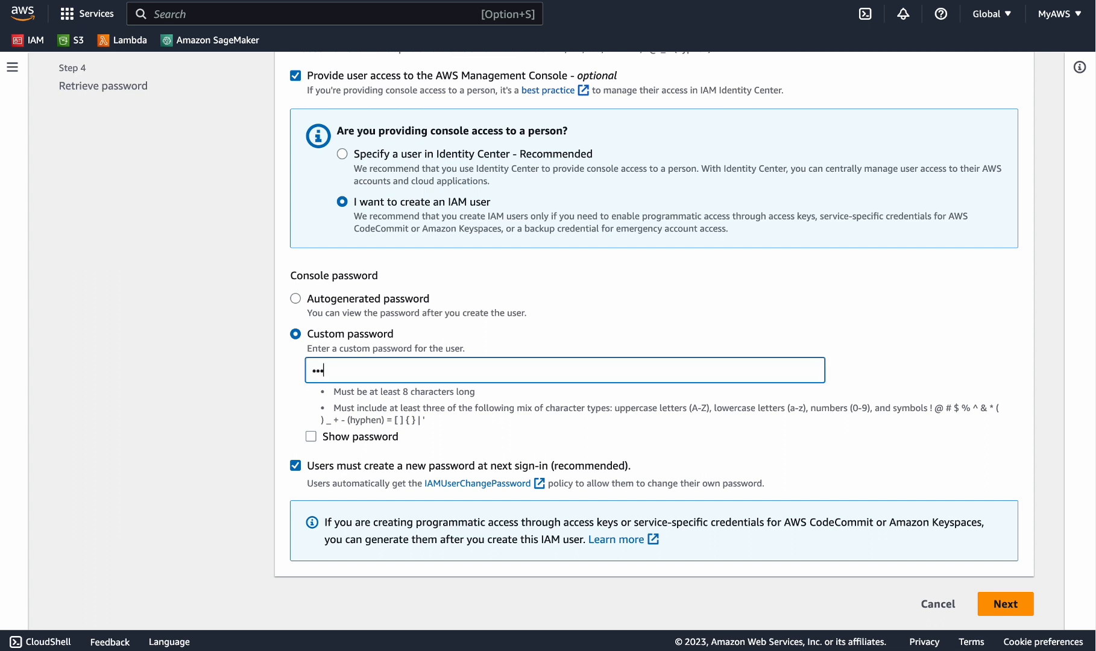
text(•••••)
Attach the AdministratorAccess policy directly, found by filtering policies on 'admin', then proceed to review
click(1006, 604)
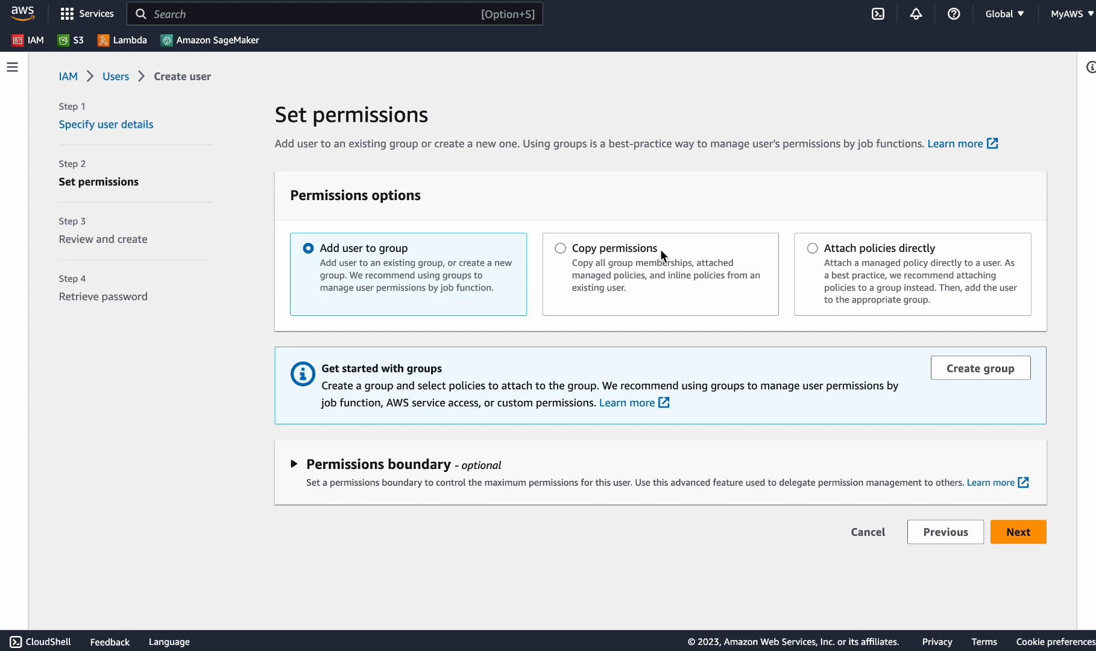
click(814, 248)
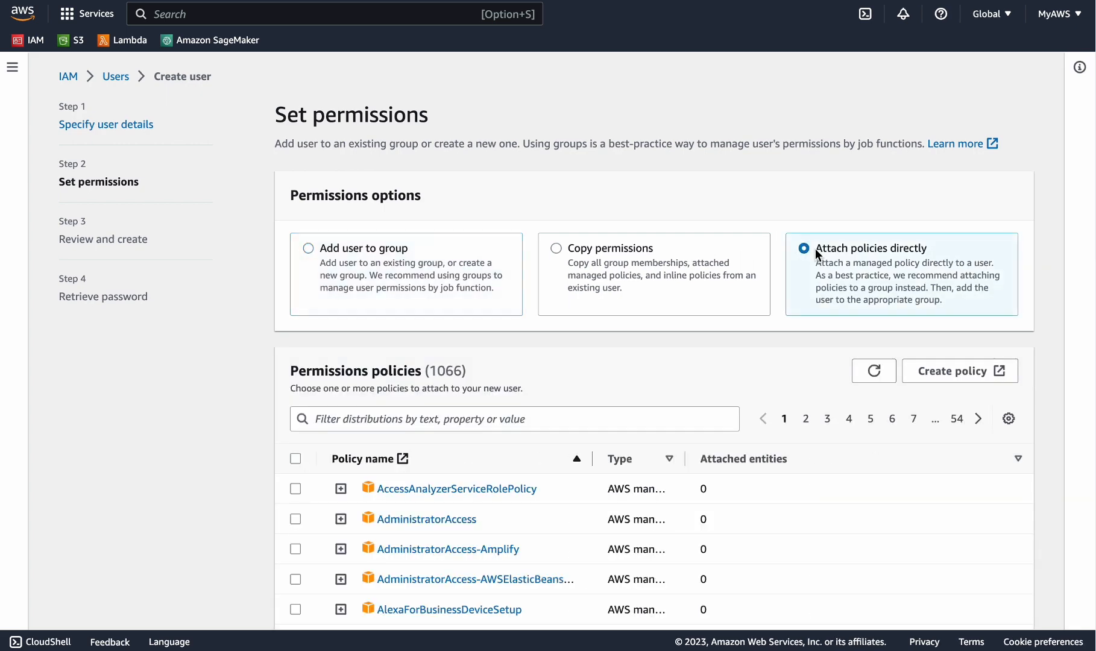
scroll(816, 251, down, 1)
scroll(815, 252, down, 2)
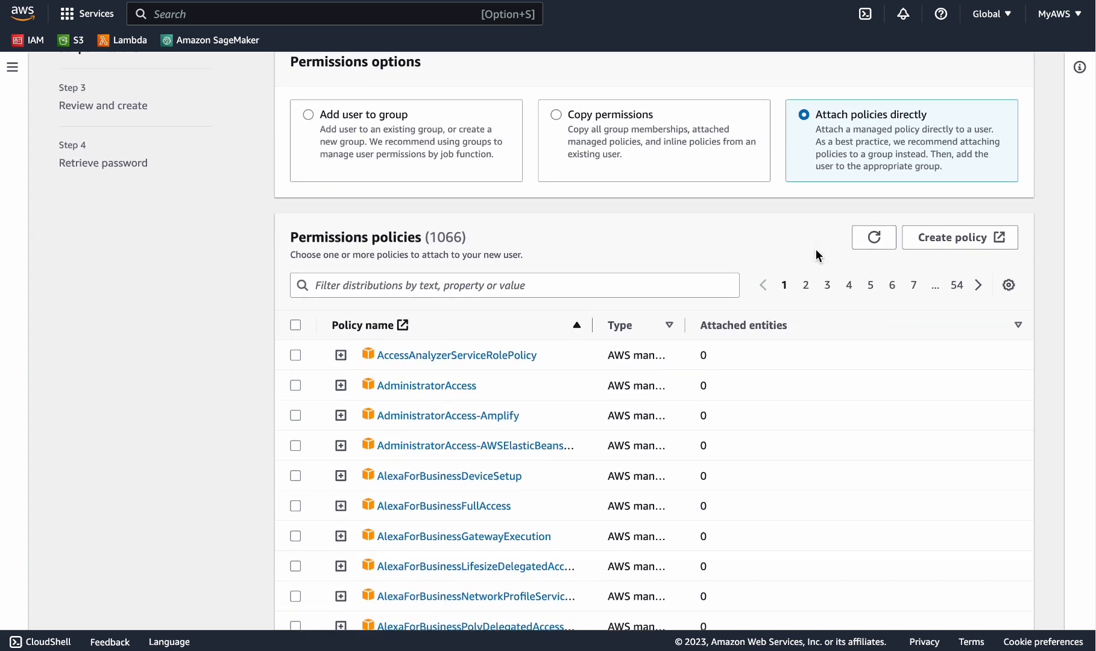
click(540, 280)
text(admin)
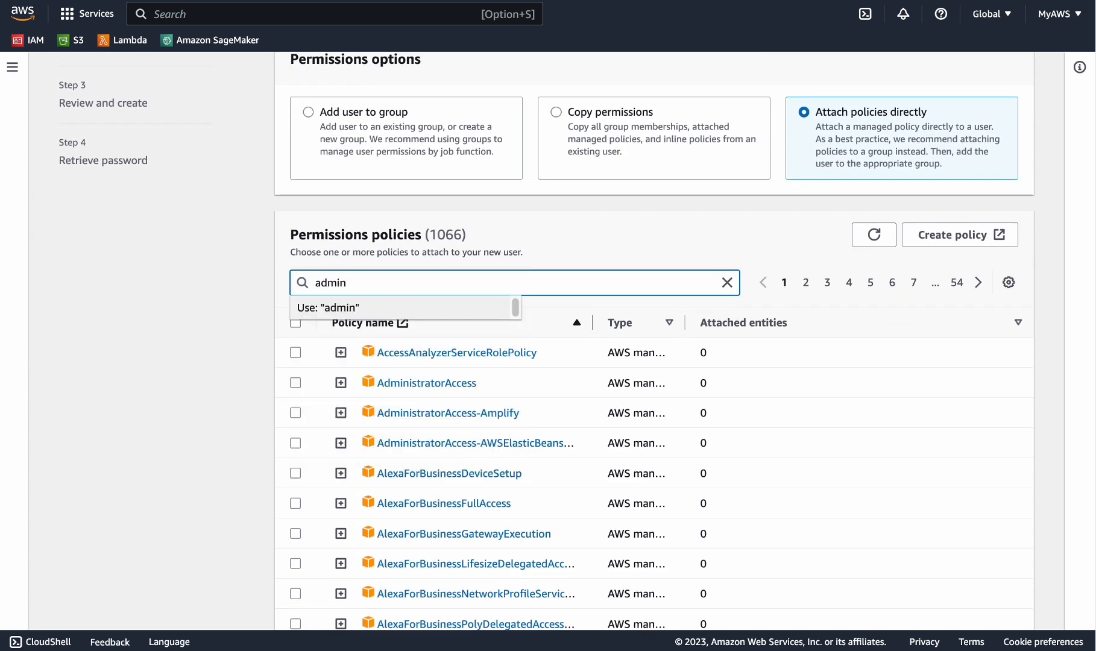
key(Return)
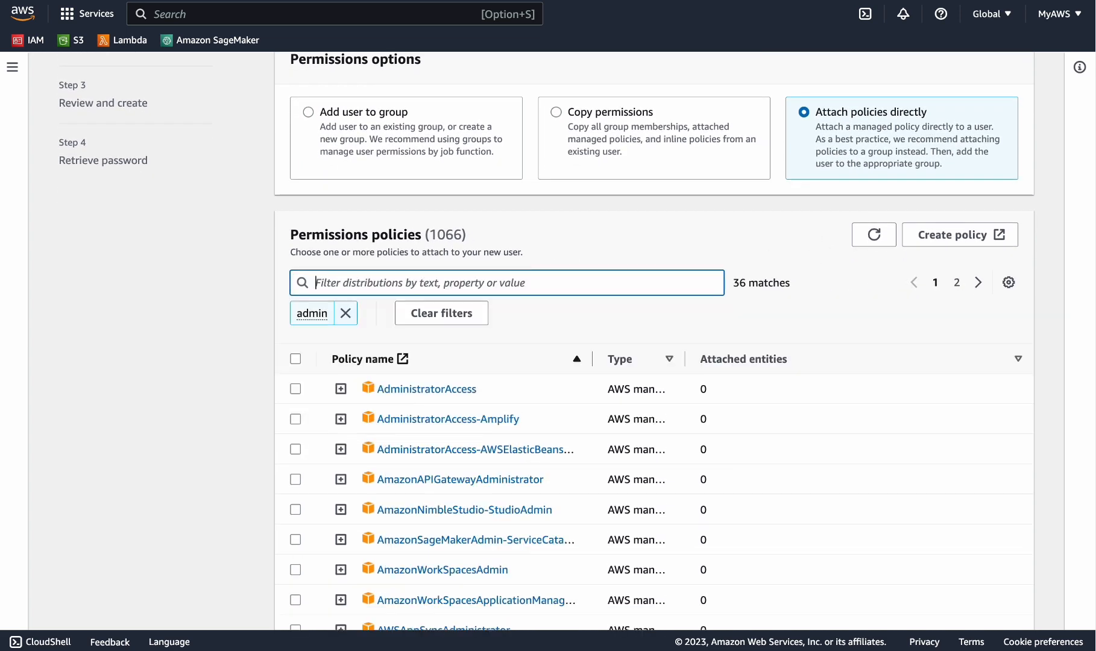
scroll(316, 392, down, 1)
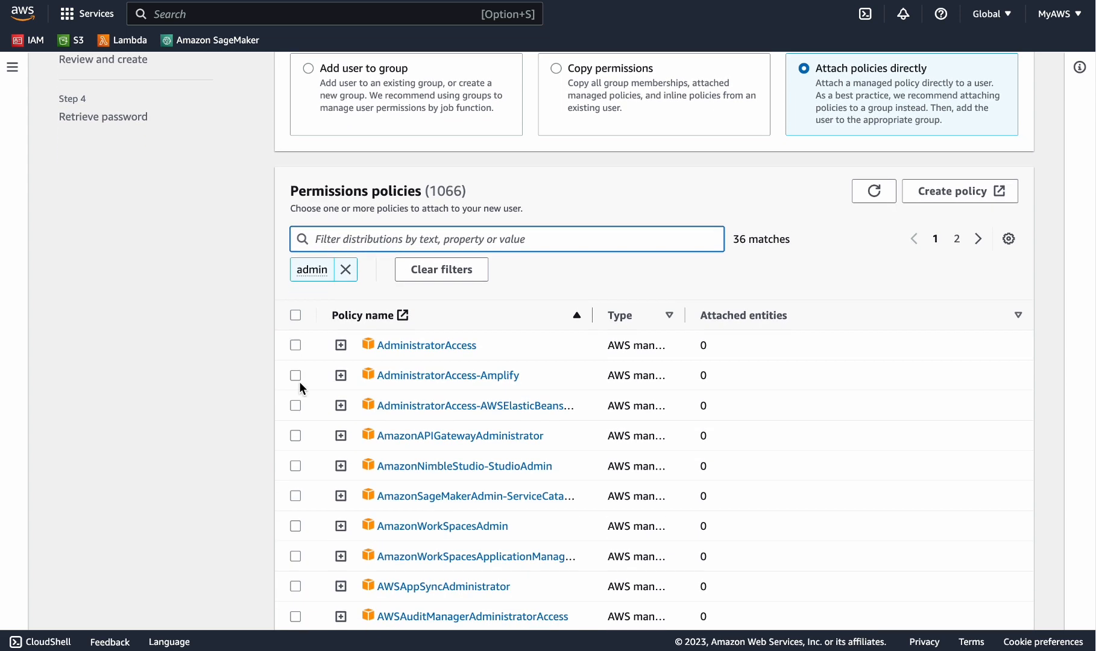
click(295, 345)
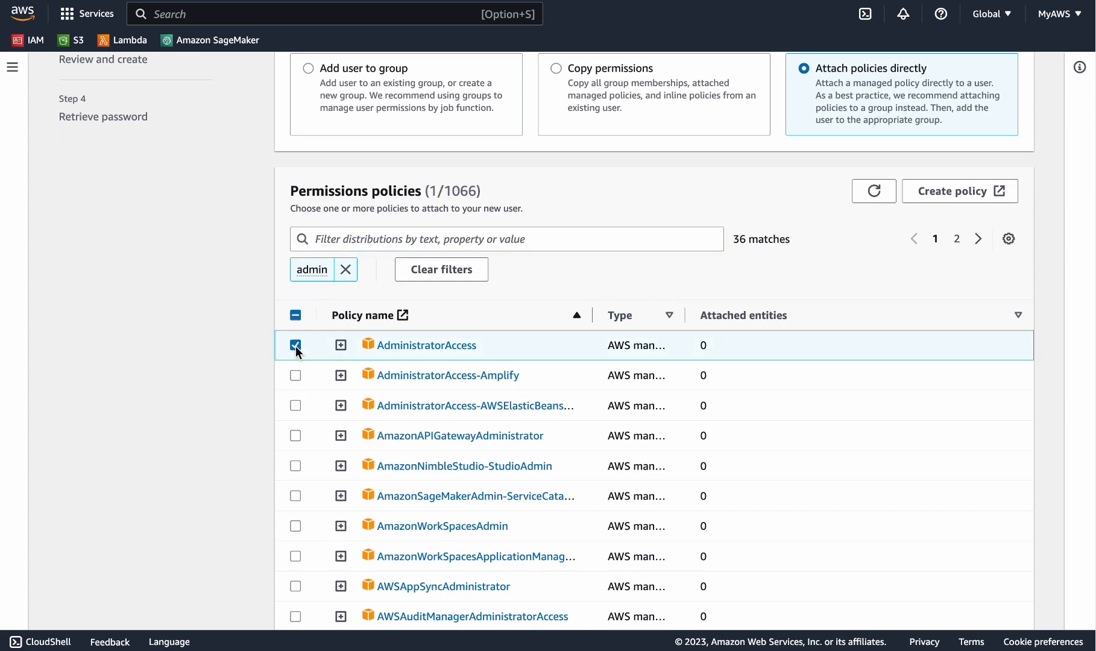
scroll(295, 346, down, 10)
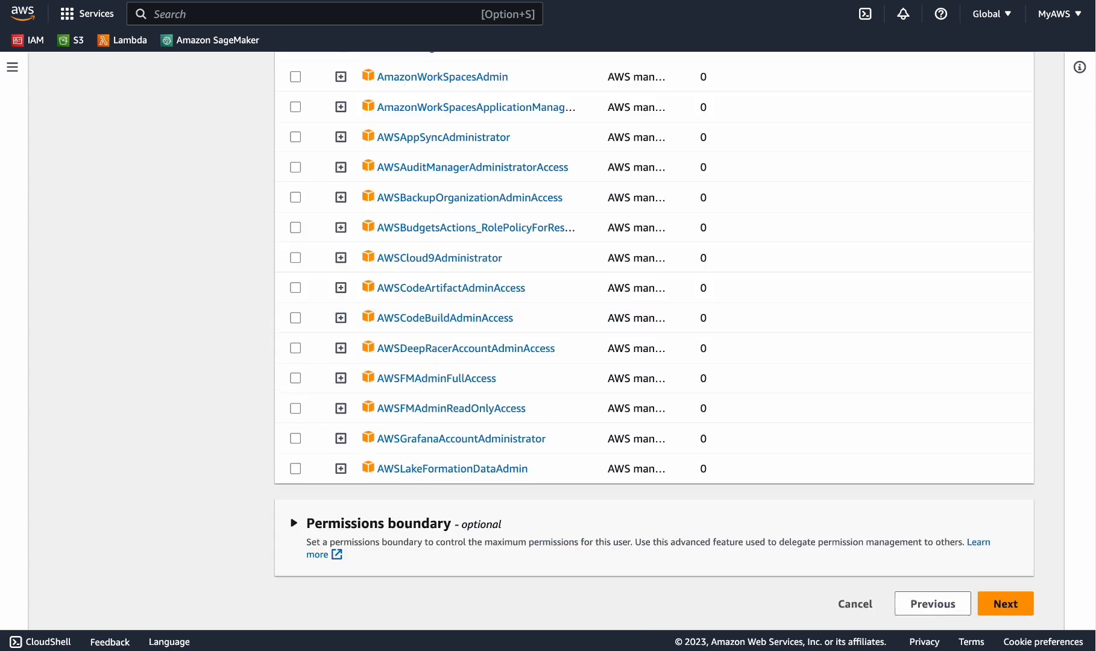
click(1004, 610)
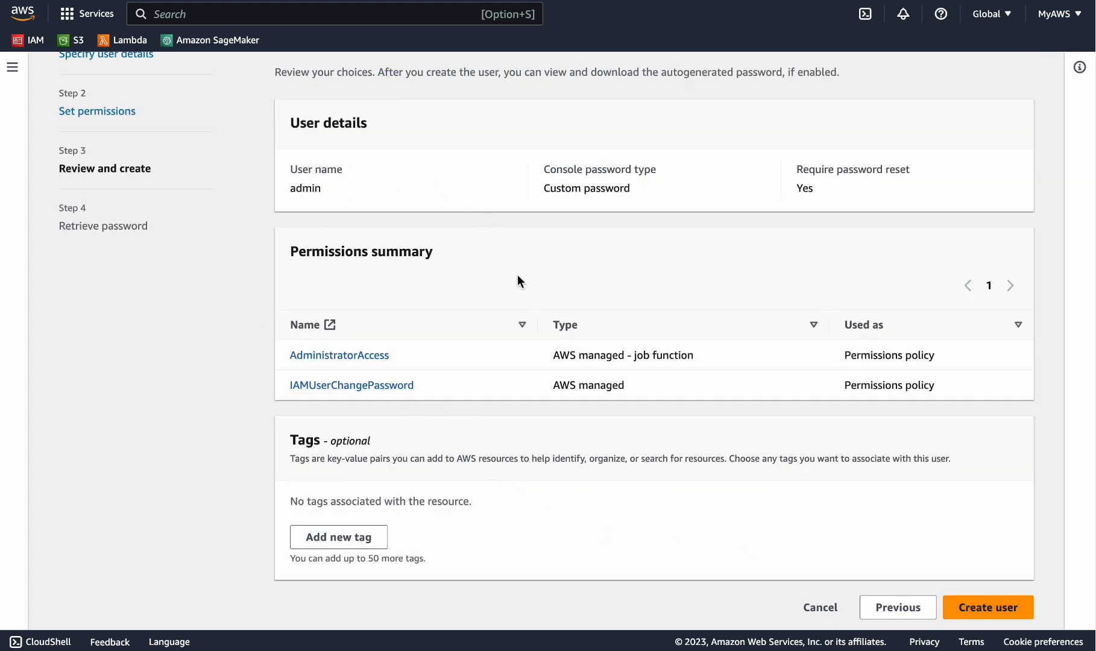
Confirm creation of the admin user from the Review and create page
click(1001, 609)
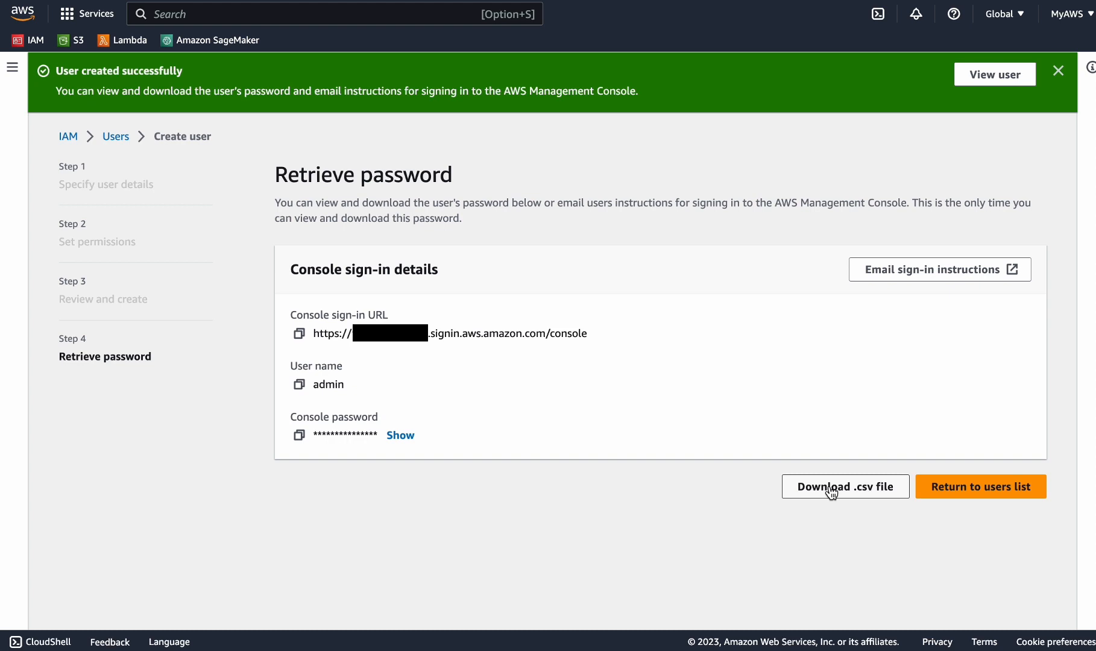
Download the admin credentials .csv file, dismiss the download bar, and return to the users list
click(830, 490)
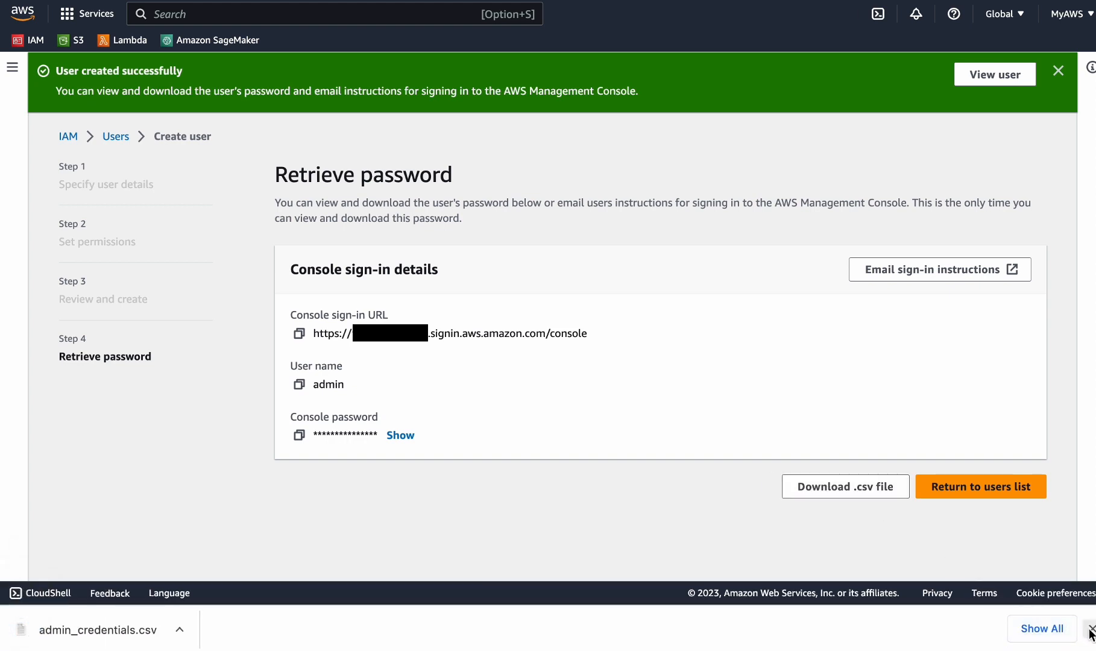
click(1091, 629)
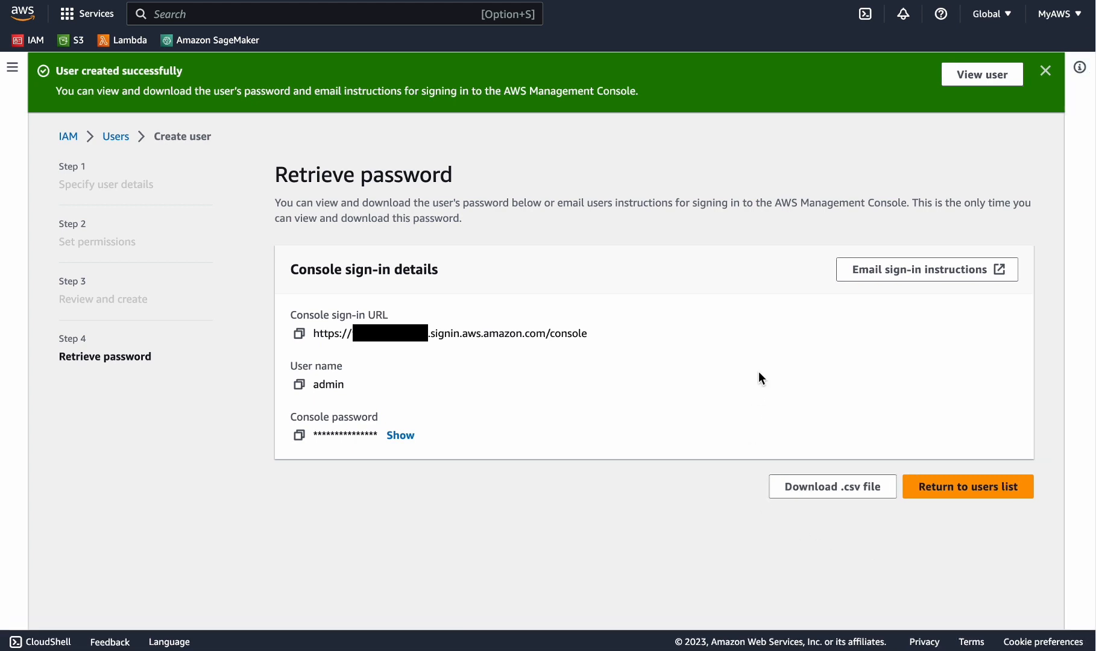
click(972, 489)
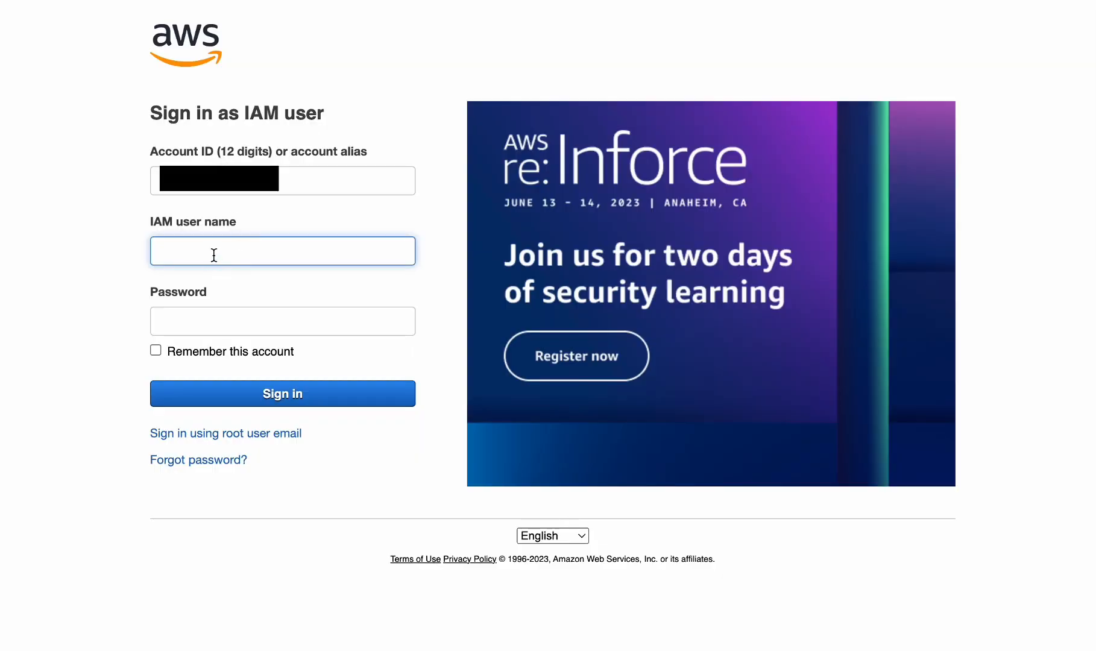
Sign in with user name 'admin' and confirm the password change
text(admin)
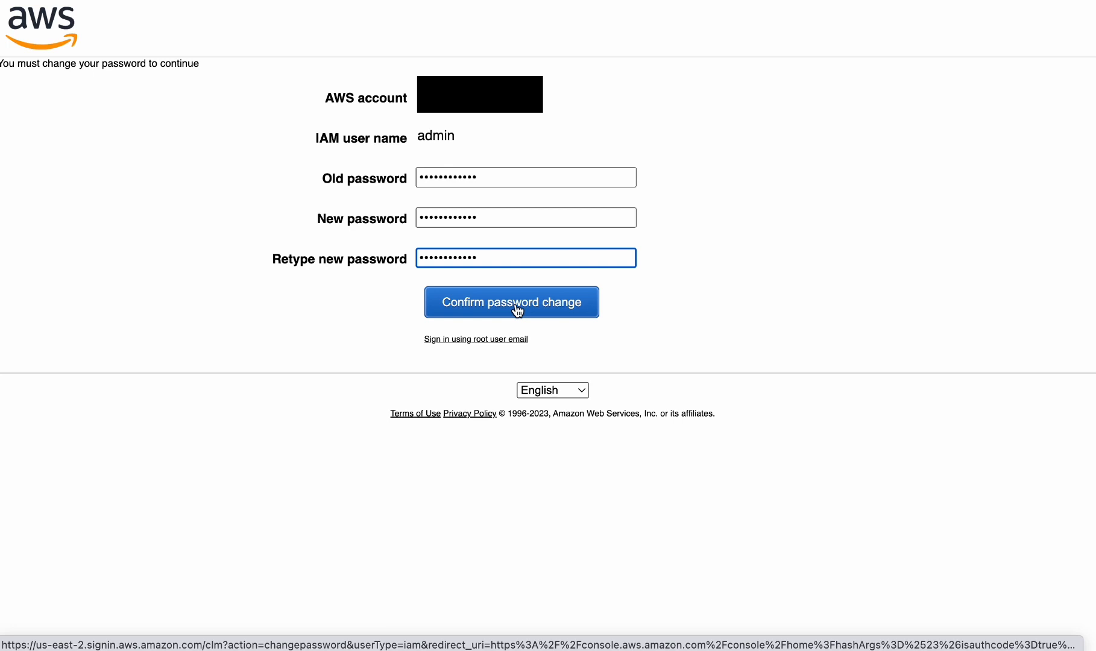
click(518, 310)
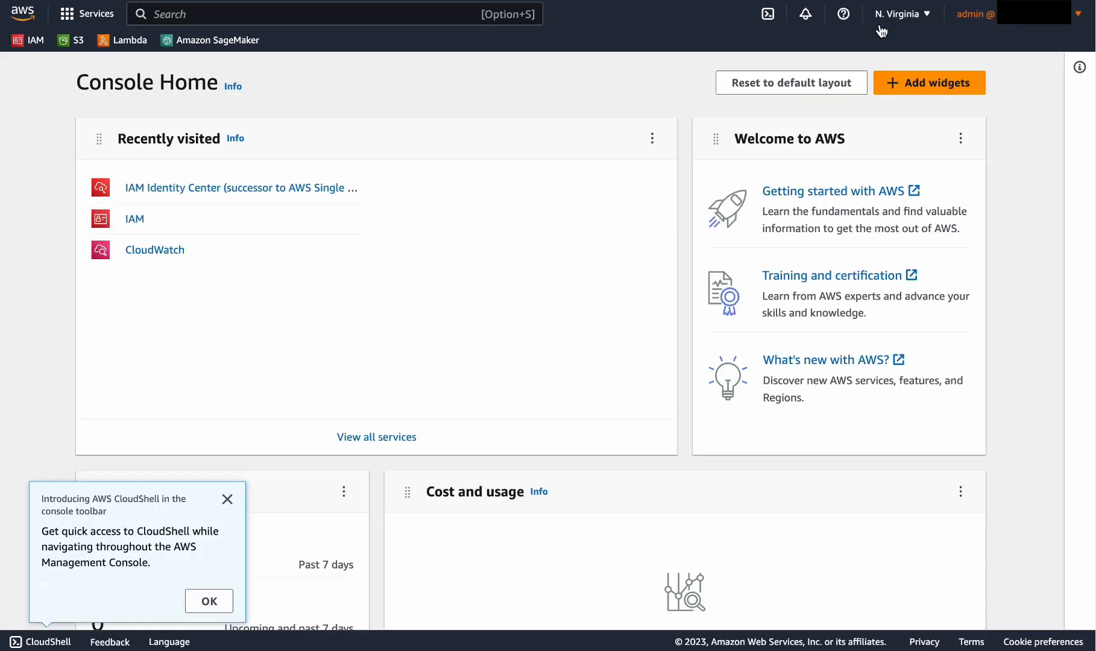